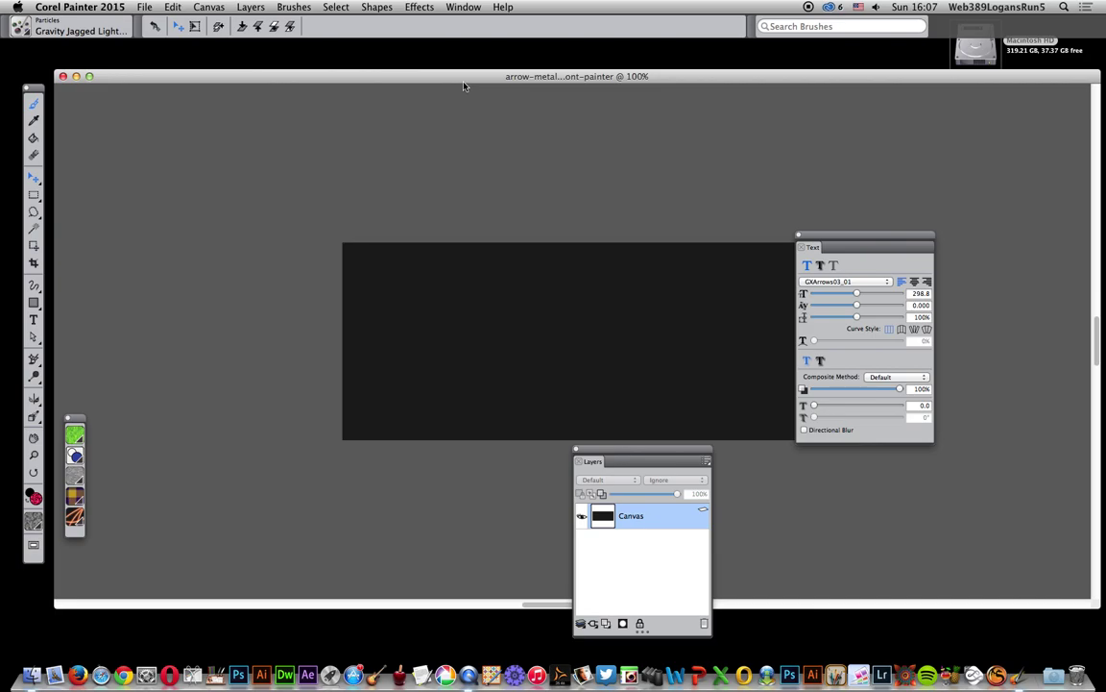
Add the GXArrows03_01 arrow glyph (typed as 'm') as a text layer and centre it.
{"action": "left_click", "coordinate": [34, 320]}
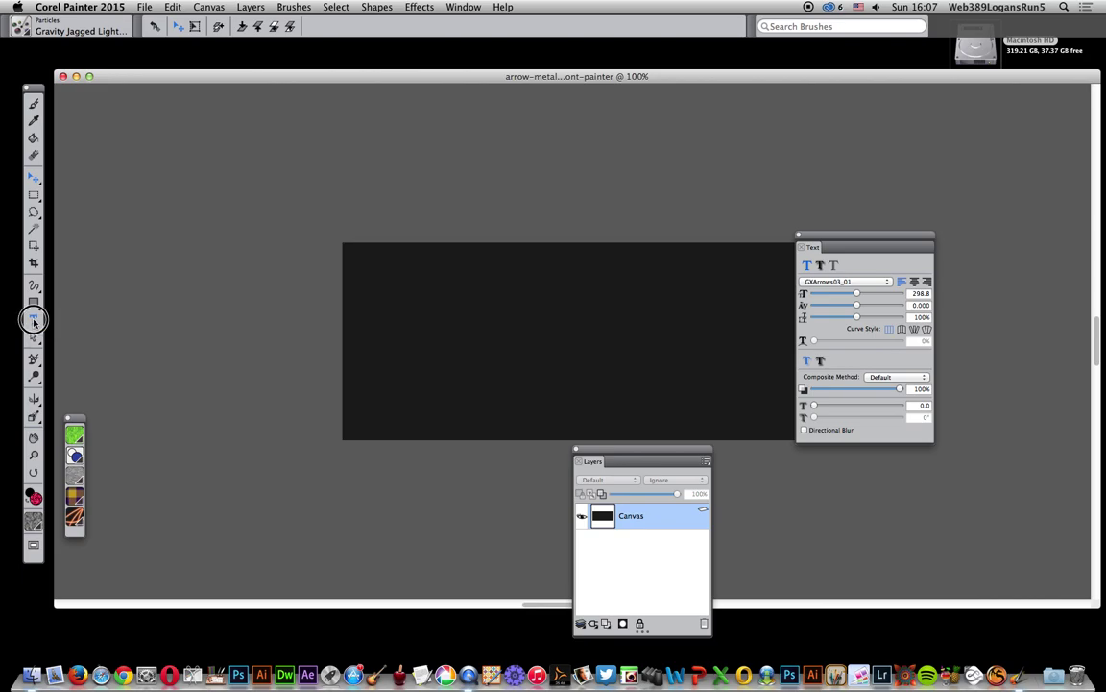
{"action": "left_click", "coordinate": [478, 373]}
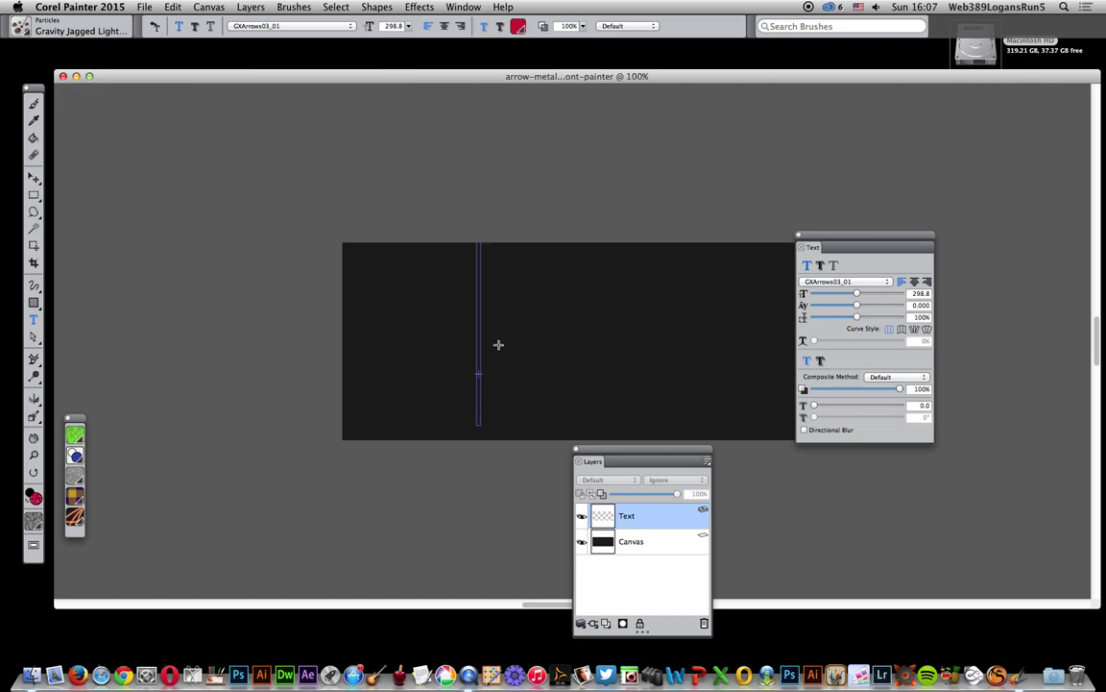
{"action": "type", "text": "t"}
{"action": "key", "text": "BackSpace"}
{"action": "type", "text": "-"}
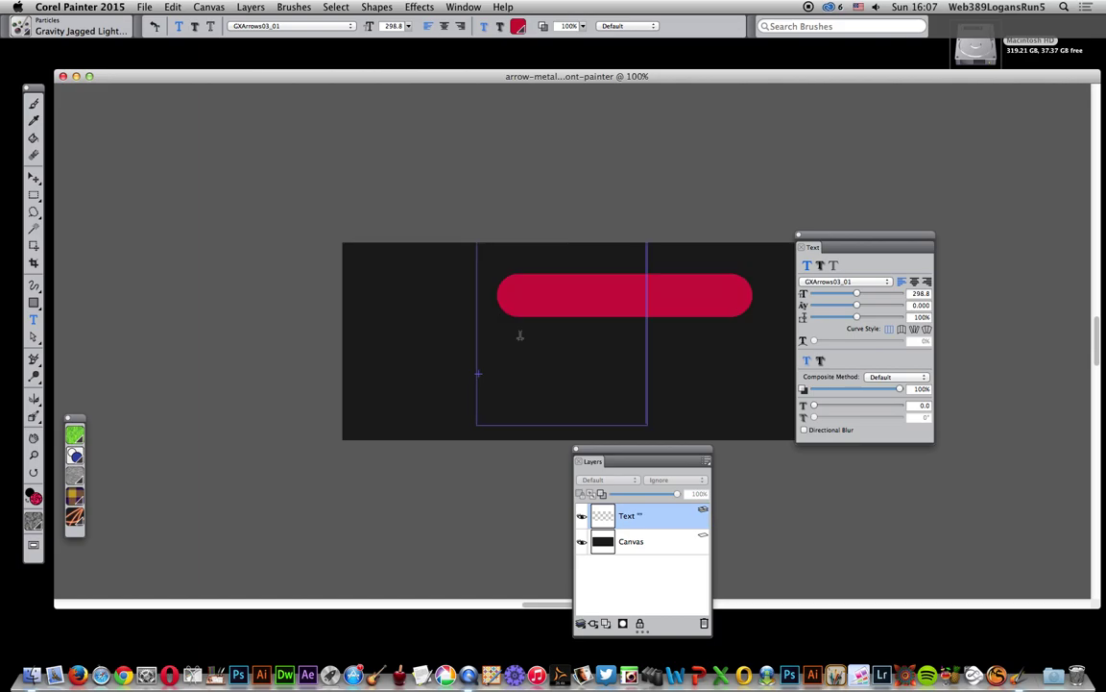
{"action": "key", "text": "BackSpace"}
{"action": "type", "text": "h"}
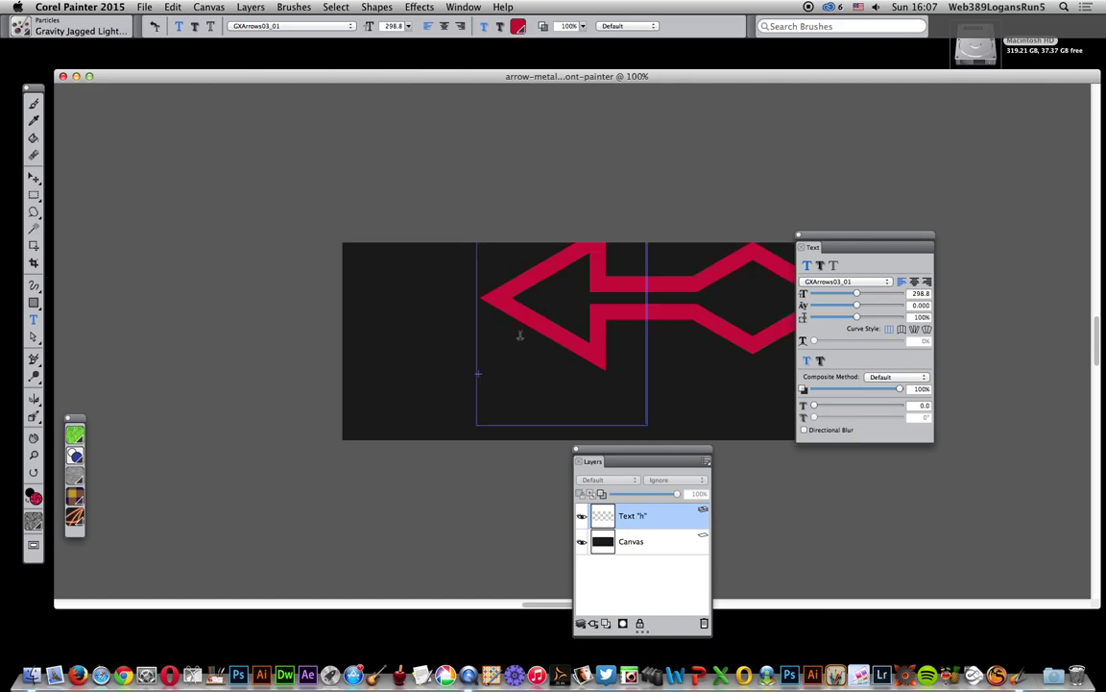
{"action": "key", "text": "BackSpace"}
{"action": "type", "text": "m"}
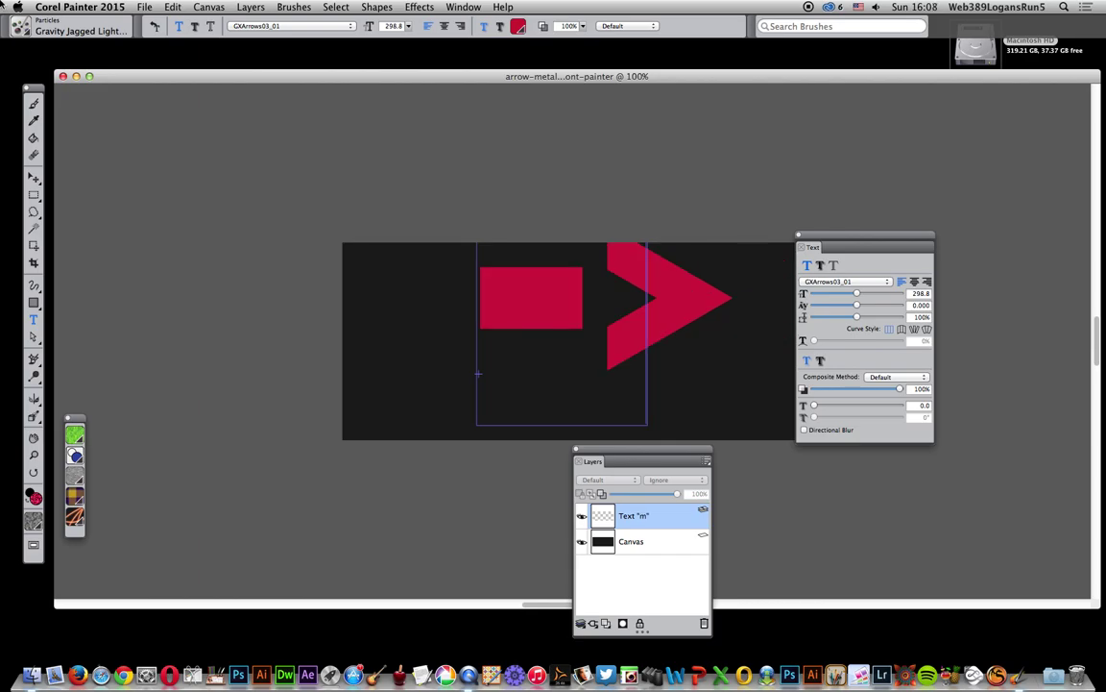
{"action": "left_click", "coordinate": [32, 178]}
{"action": "left_click_drag", "start_coordinate": [666, 312], "coordinate": [634, 332]}
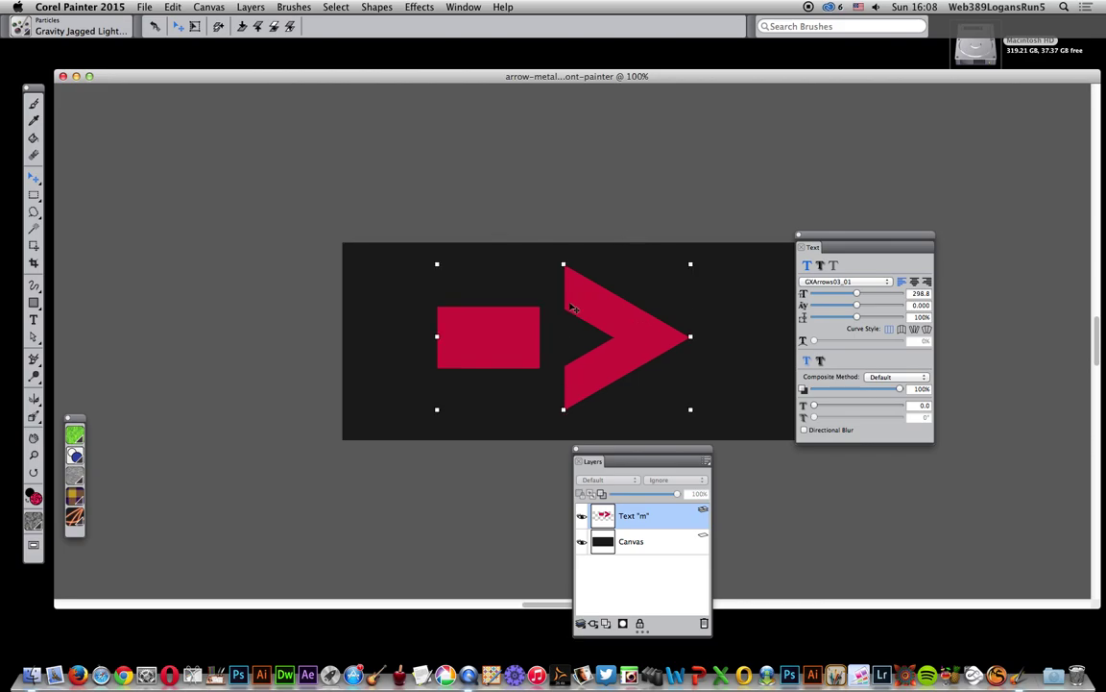
Commit the text to an image layer and apply Bevel World with default 5% width and red lighting.
{"action": "left_click", "coordinate": [594, 624]}
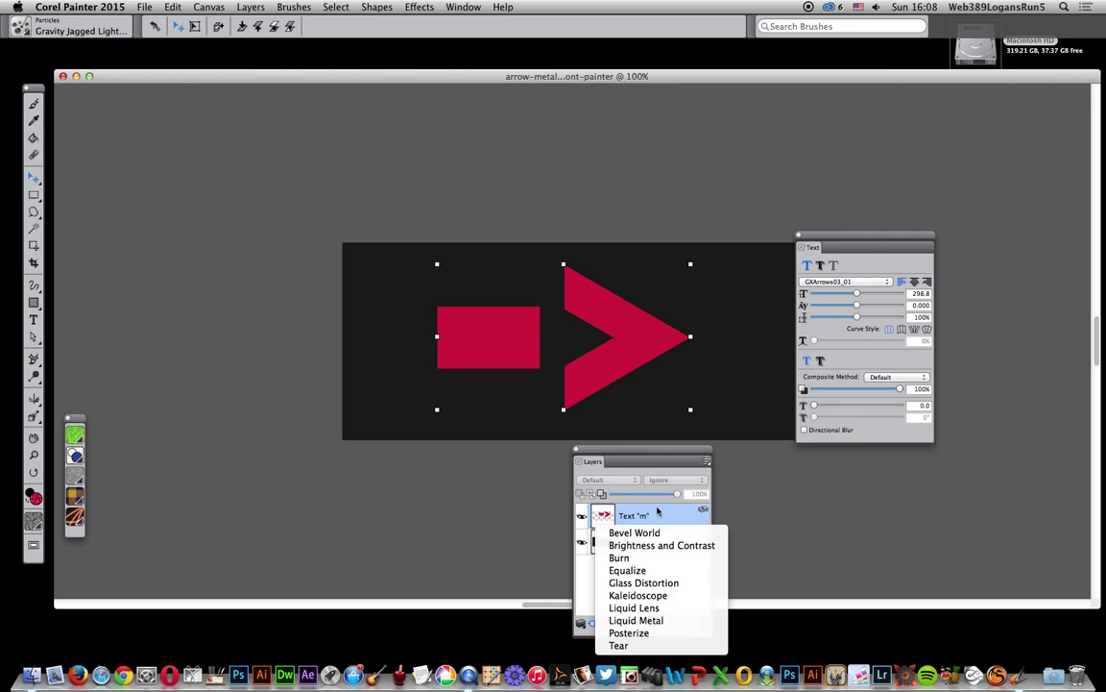
{"action": "left_click", "coordinate": [634, 532]}
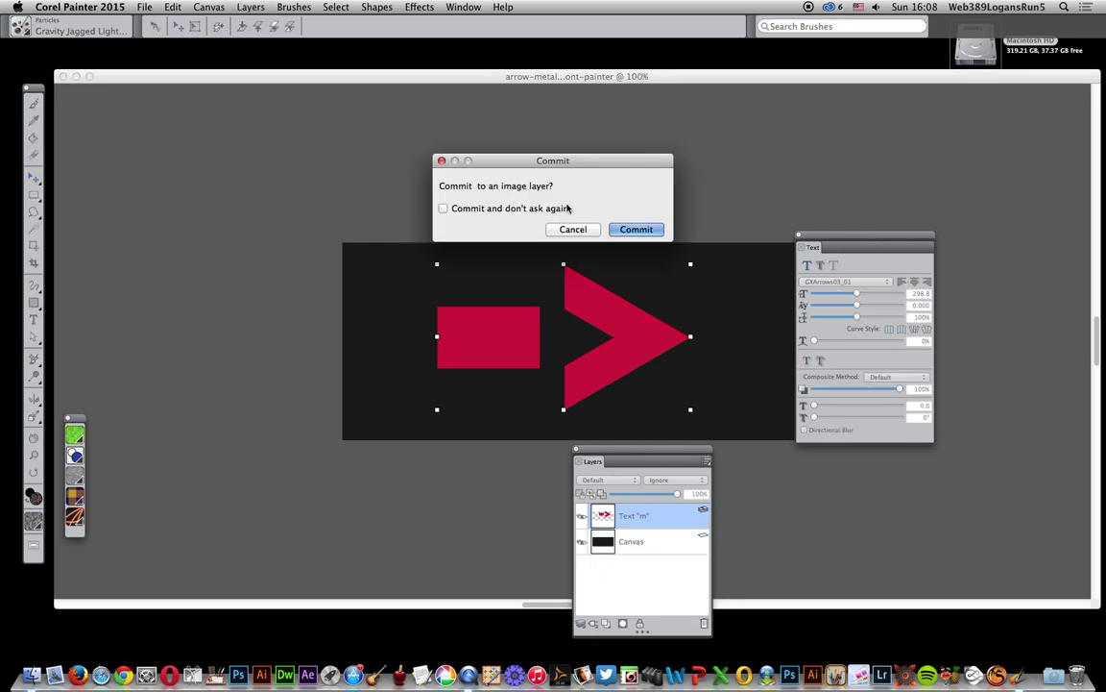
{"action": "left_click", "coordinate": [636, 229]}
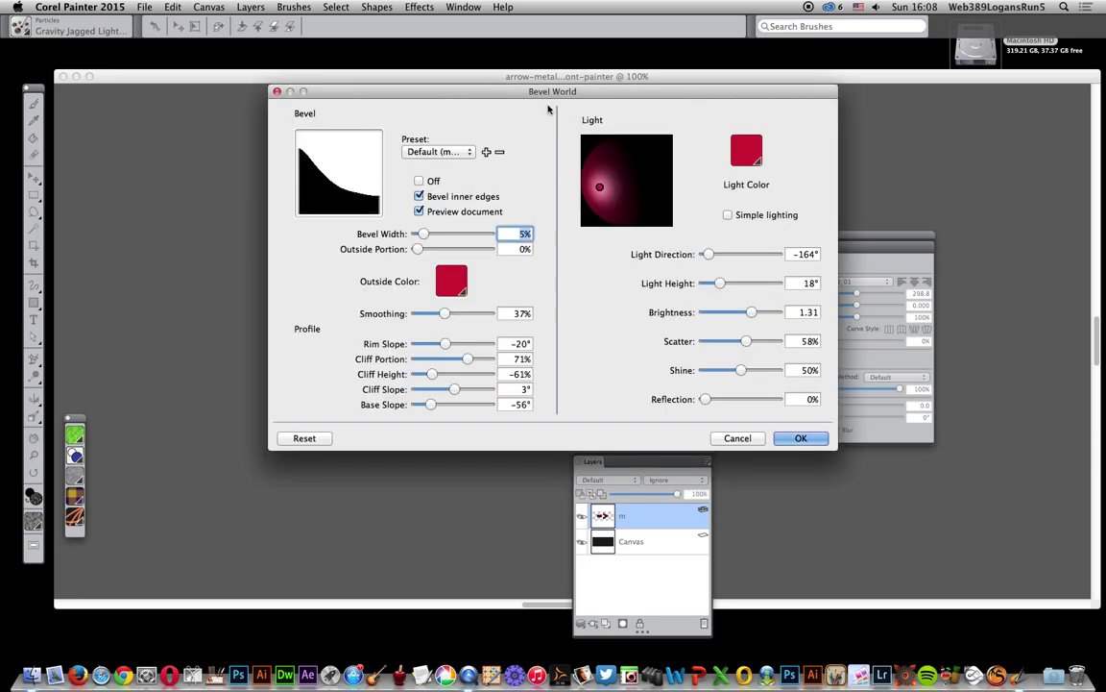
{"action": "left_click_drag", "start_coordinate": [487, 120], "coordinate": [539, 423]}
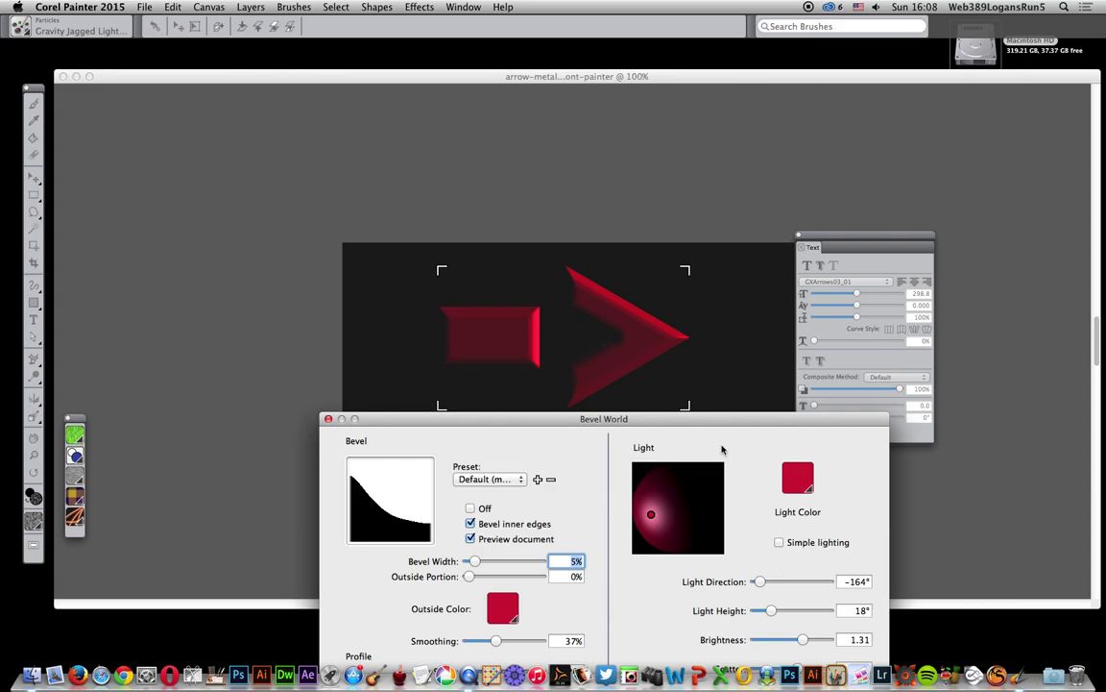
{"action": "left_click_drag", "start_coordinate": [716, 431], "coordinate": [639, 183]}
{"action": "left_click", "coordinate": [784, 518]}
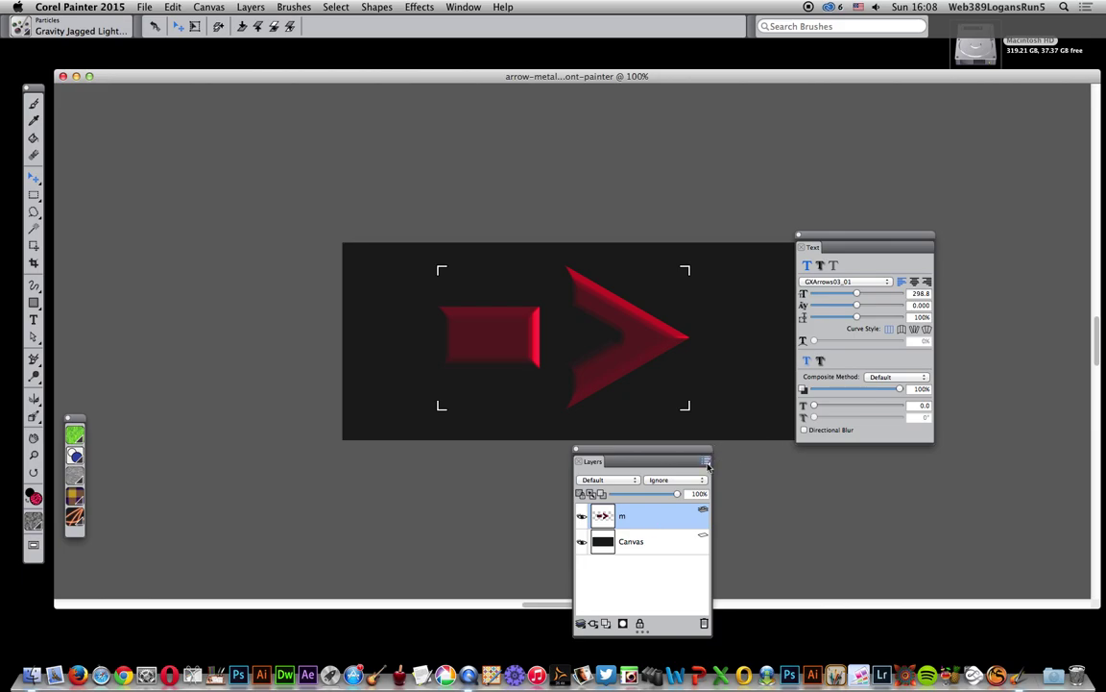
Add a second Bevel World to the committed layer, raising the light and making it Permanent Green.
{"action": "left_click", "coordinate": [592, 625]}
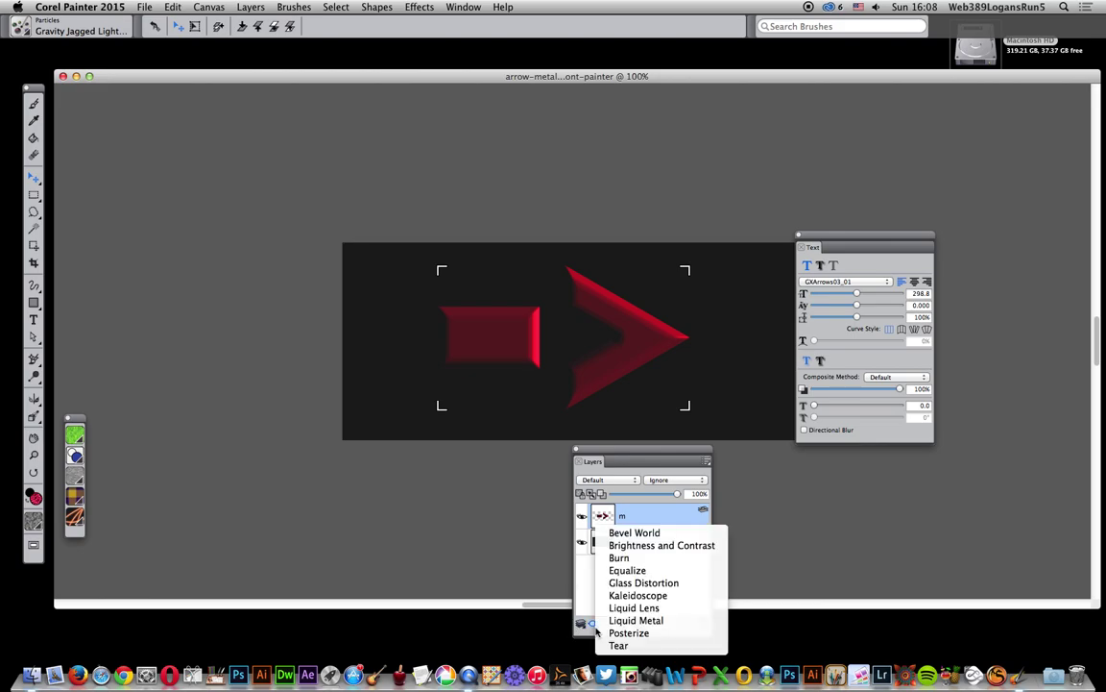
{"action": "left_click", "coordinate": [630, 534]}
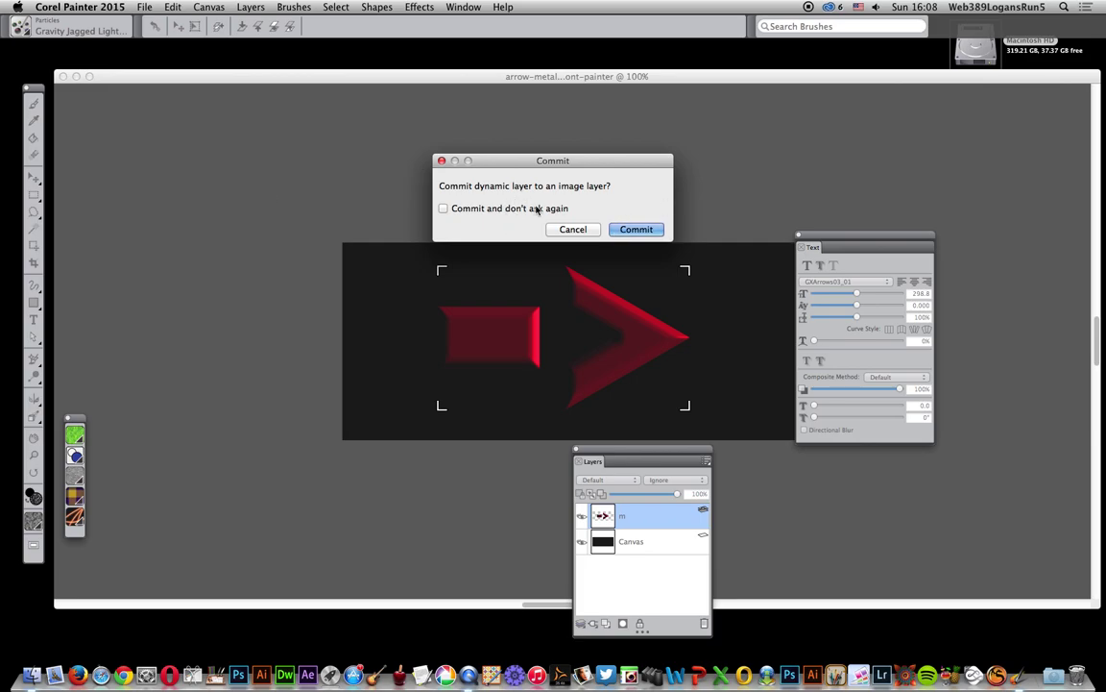
{"action": "left_click", "coordinate": [631, 231]}
{"action": "mouse_move", "coordinate": [631, 231]}
{"action": "left_mouse_down"}
{"action": "mouse_move", "coordinate": [353, 181]}
{"action": "mouse_move", "coordinate": [630, 231]}
{"action": "left_mouse_up"}
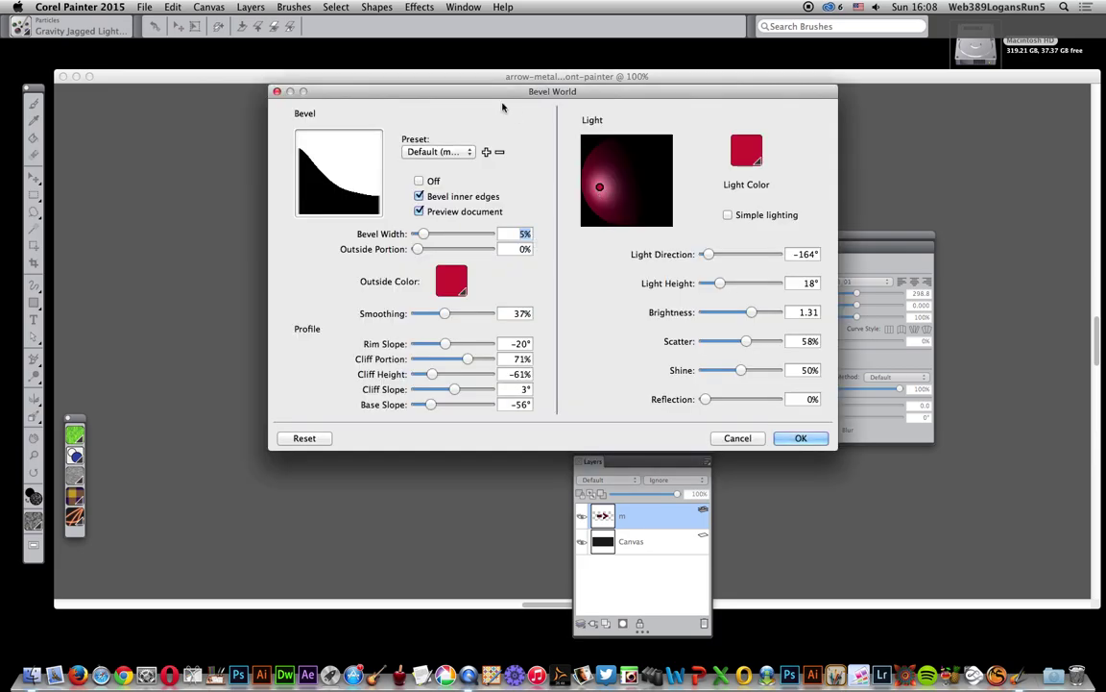
{"action": "left_click_drag", "start_coordinate": [477, 69], "coordinate": [748, 211]}
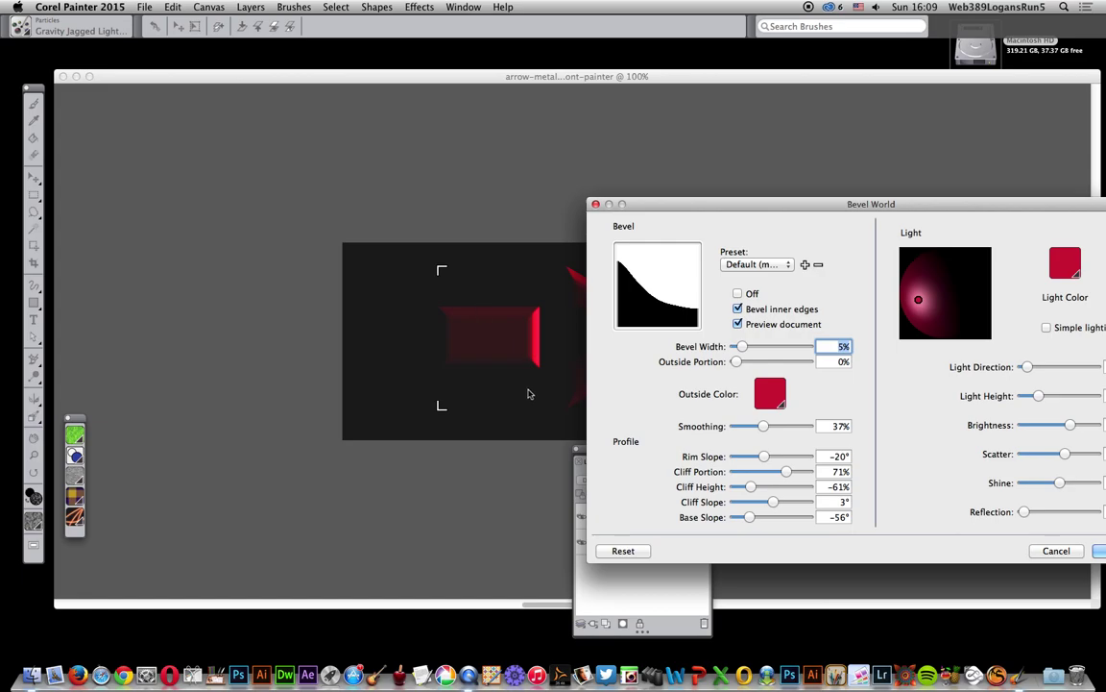
{"action": "left_click_drag", "start_coordinate": [941, 319], "coordinate": [955, 284]}
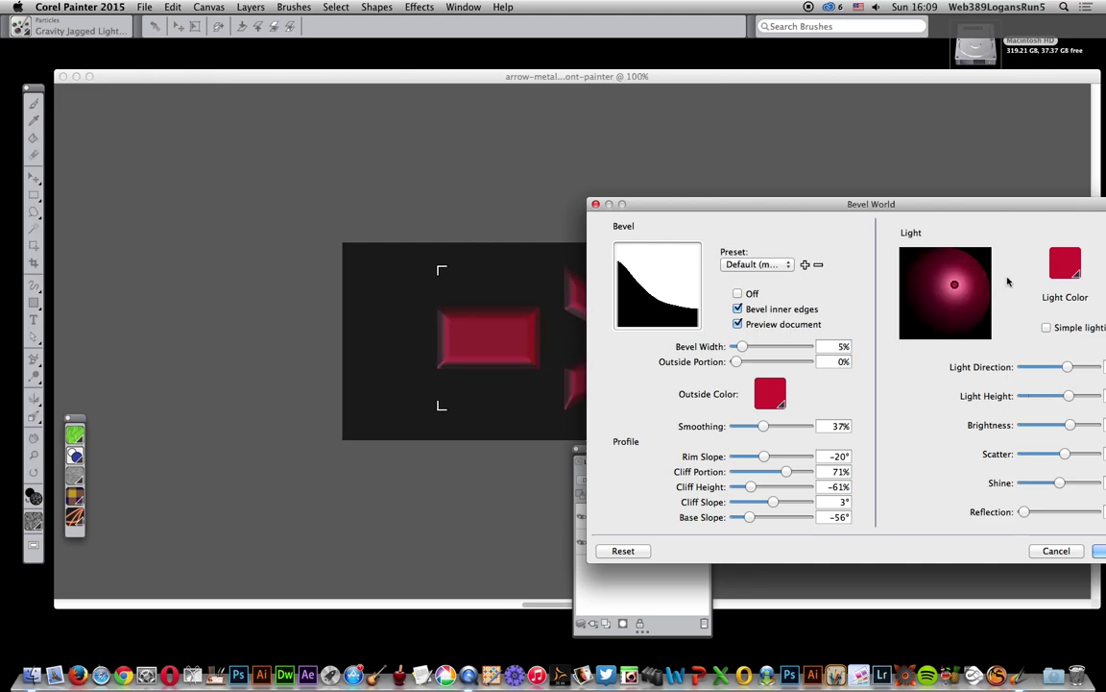
{"action": "left_click", "coordinate": [1081, 274]}
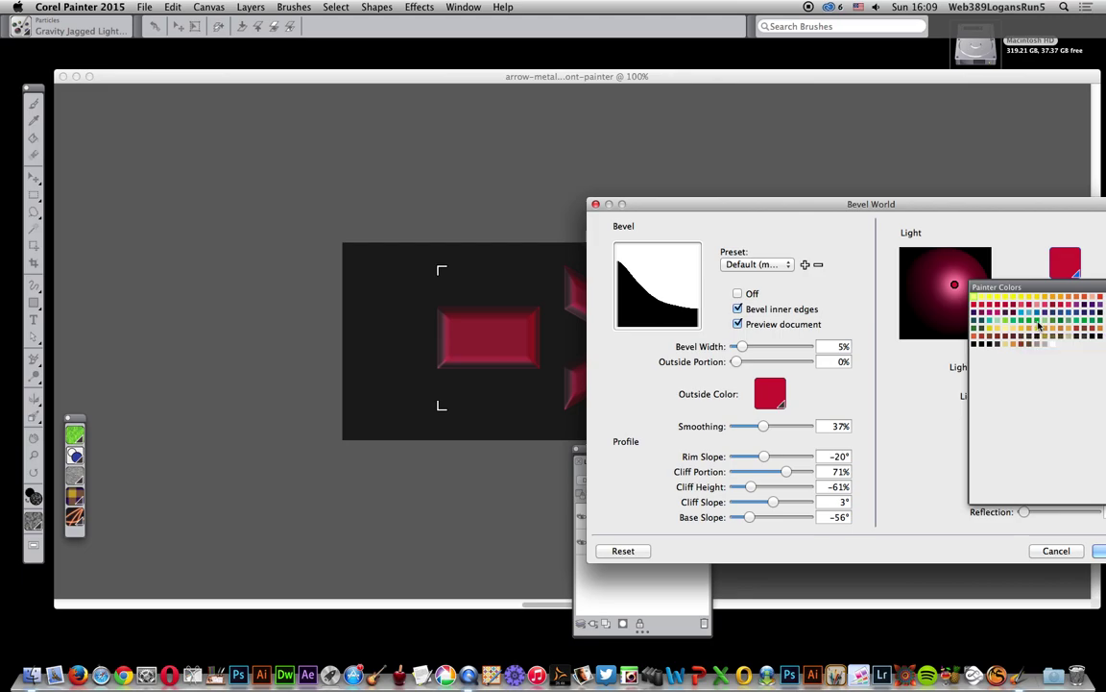
{"action": "left_click", "coordinate": [1033, 326]}
Set bevel width 19%, light direction 24°, rim slope 36°, and apply the green bevel.
{"action": "left_click_drag", "start_coordinate": [746, 213], "coordinate": [317, 419]}
{"action": "mouse_move", "coordinate": [524, 503]}
{"action": "left_mouse_down"}
{"action": "mouse_move", "coordinate": [541, 476]}
{"action": "mouse_move", "coordinate": [535, 510]}
{"action": "mouse_move", "coordinate": [496, 509]}
{"action": "mouse_move", "coordinate": [527, 517]}
{"action": "left_mouse_up"}
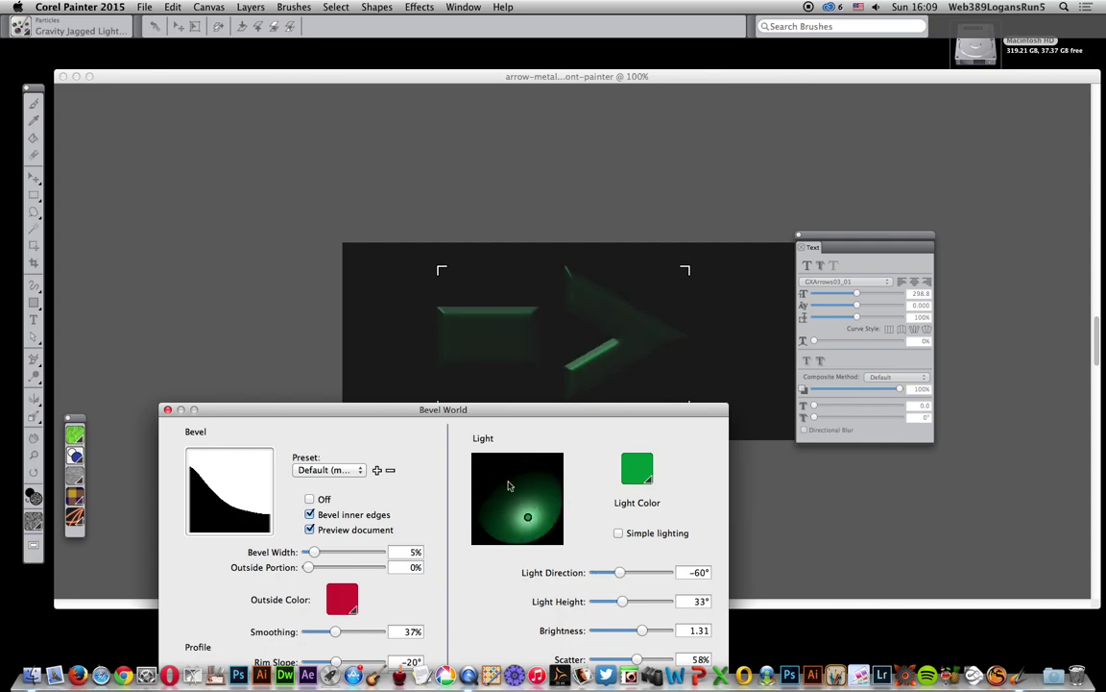
{"action": "left_click_drag", "start_coordinate": [403, 410], "coordinate": [736, 246]}
{"action": "left_click_drag", "start_coordinate": [648, 388], "coordinate": [669, 388]}
{"action": "left_click_drag", "start_coordinate": [705, 250], "coordinate": [598, 307]}
{"action": "left_click_drag", "start_coordinate": [844, 467], "coordinate": [860, 464]}
{"action": "left_click_drag", "start_coordinate": [560, 556], "coordinate": [582, 556]}
{"action": "left_click", "coordinate": [930, 652]}
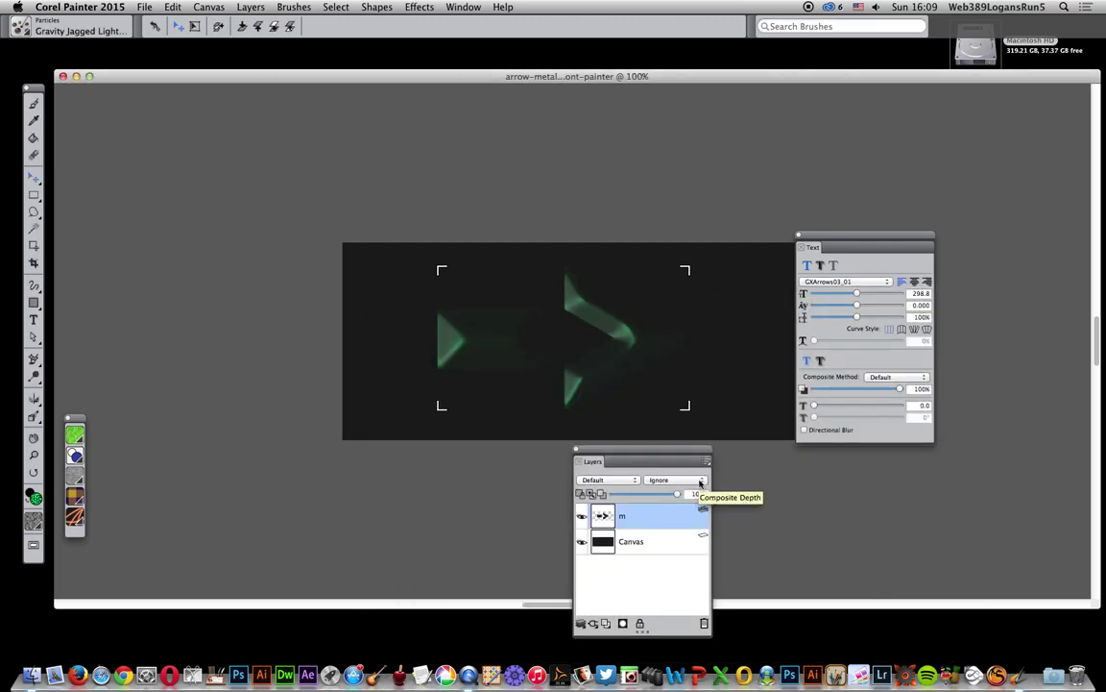
Convert the arrow to a default layer and add Bevel World with 8% bevel width.
{"action": "left_click", "coordinate": [705, 468]}
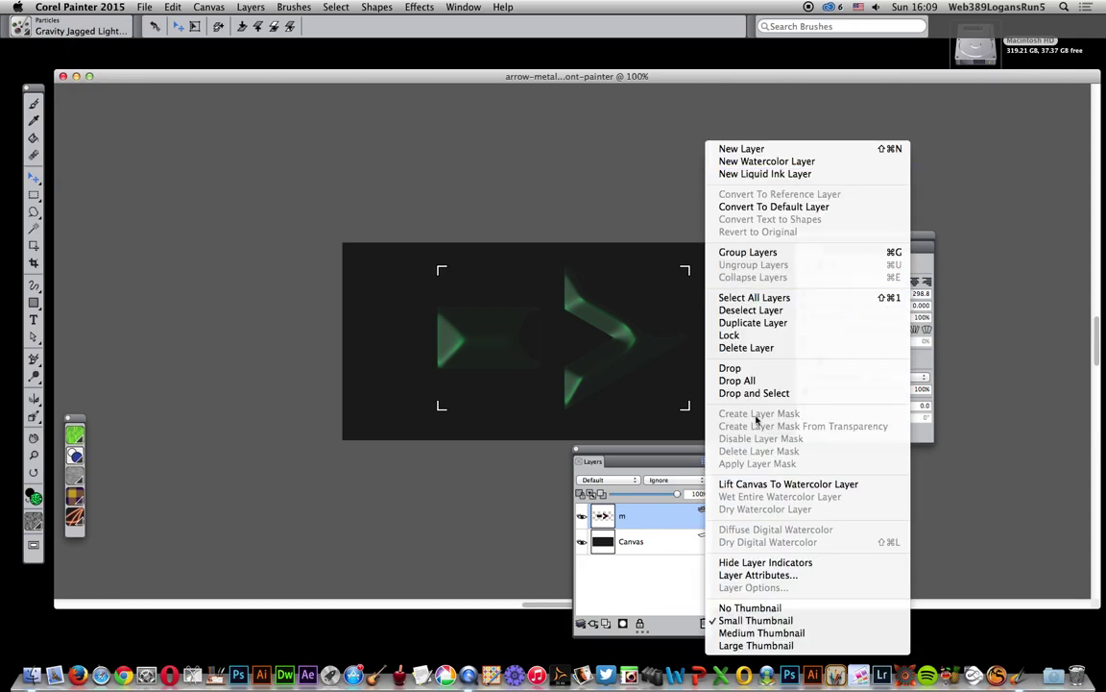
{"action": "left_click", "coordinate": [757, 207]}
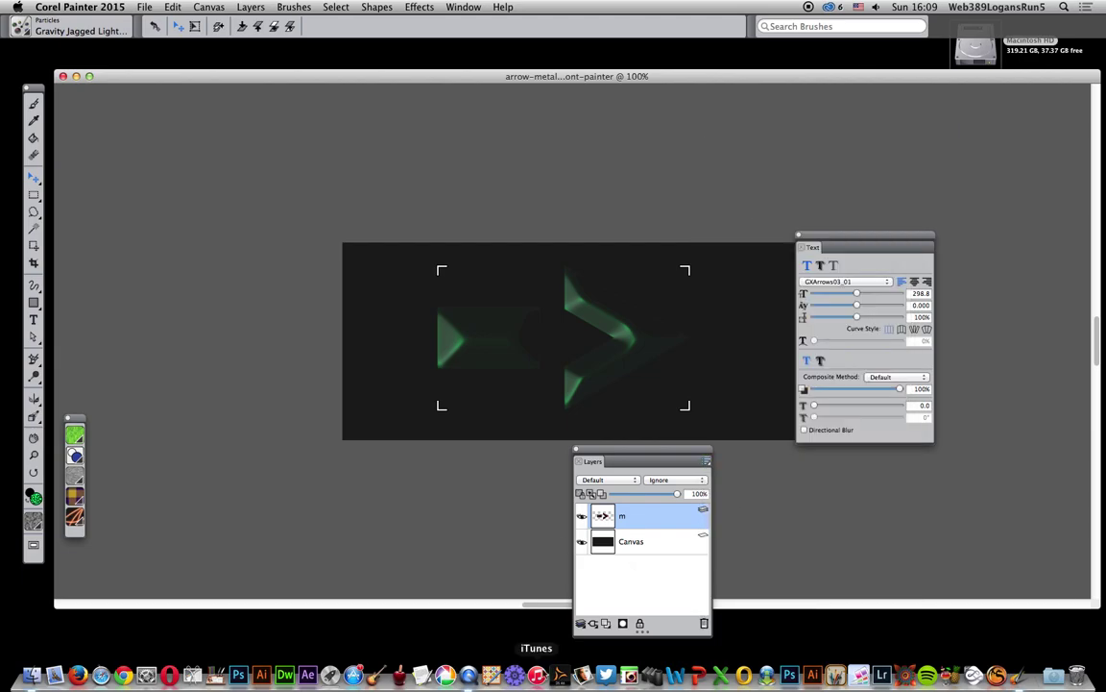
{"action": "left_click", "coordinate": [595, 625]}
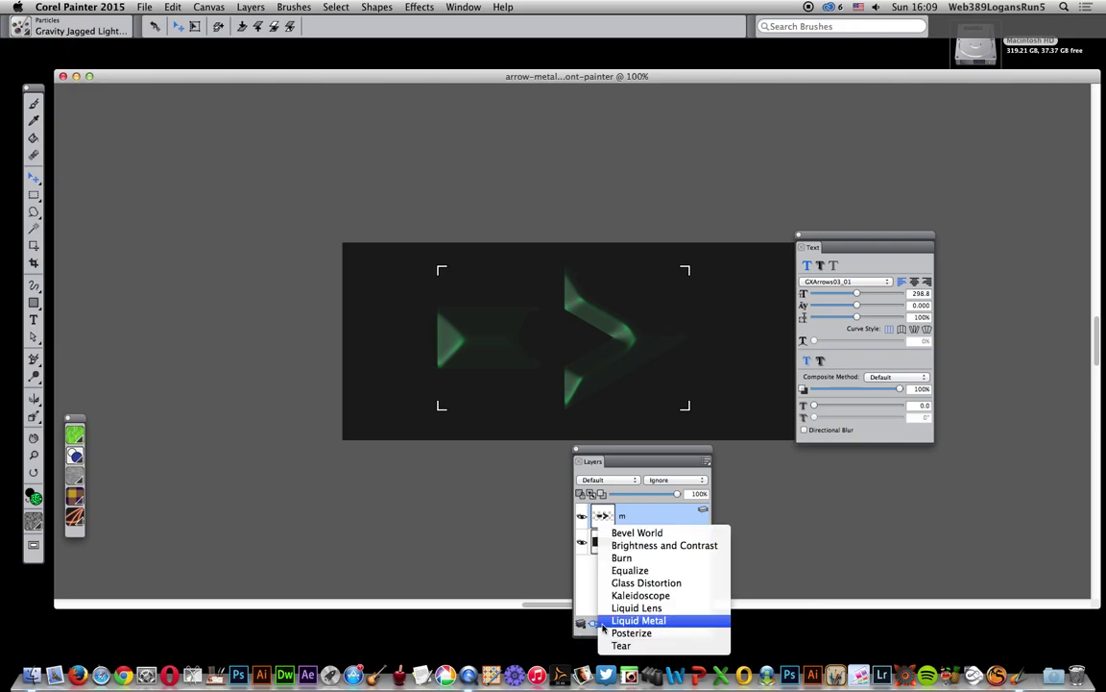
{"action": "left_click", "coordinate": [622, 533]}
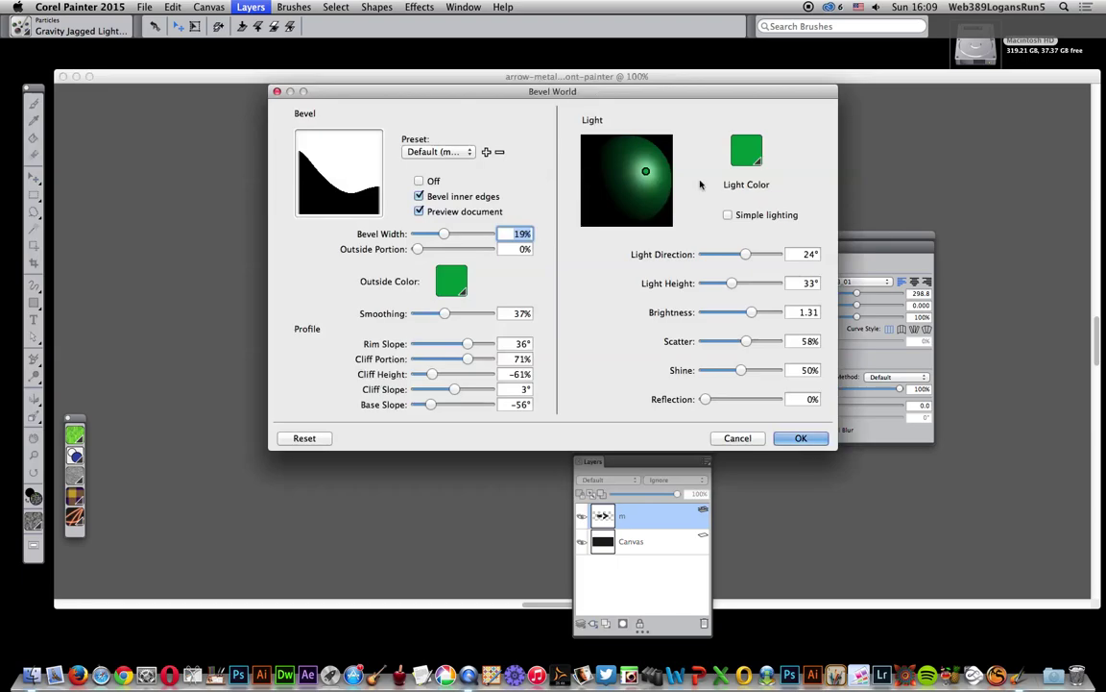
{"action": "left_click_drag", "start_coordinate": [510, 93], "coordinate": [896, 193]}
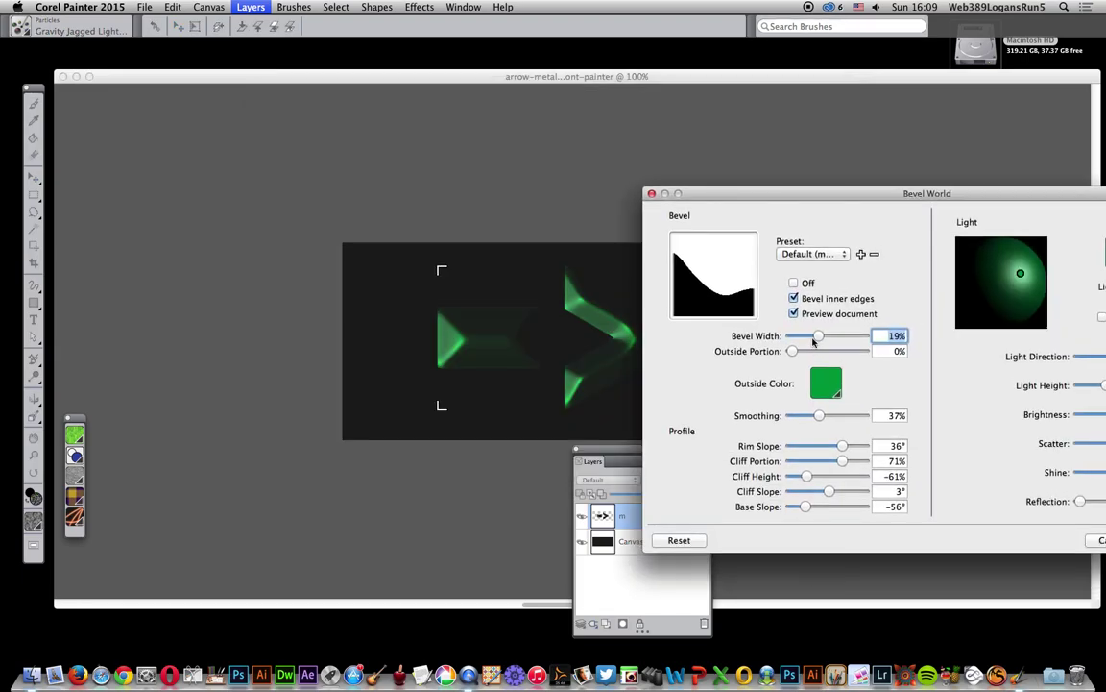
{"action": "left_click_drag", "start_coordinate": [818, 335], "coordinate": [802, 336]}
Move the light toward the bottom centre, make it red, and apply the bevel.
{"action": "left_click_drag", "start_coordinate": [1019, 274], "coordinate": [1006, 309]}
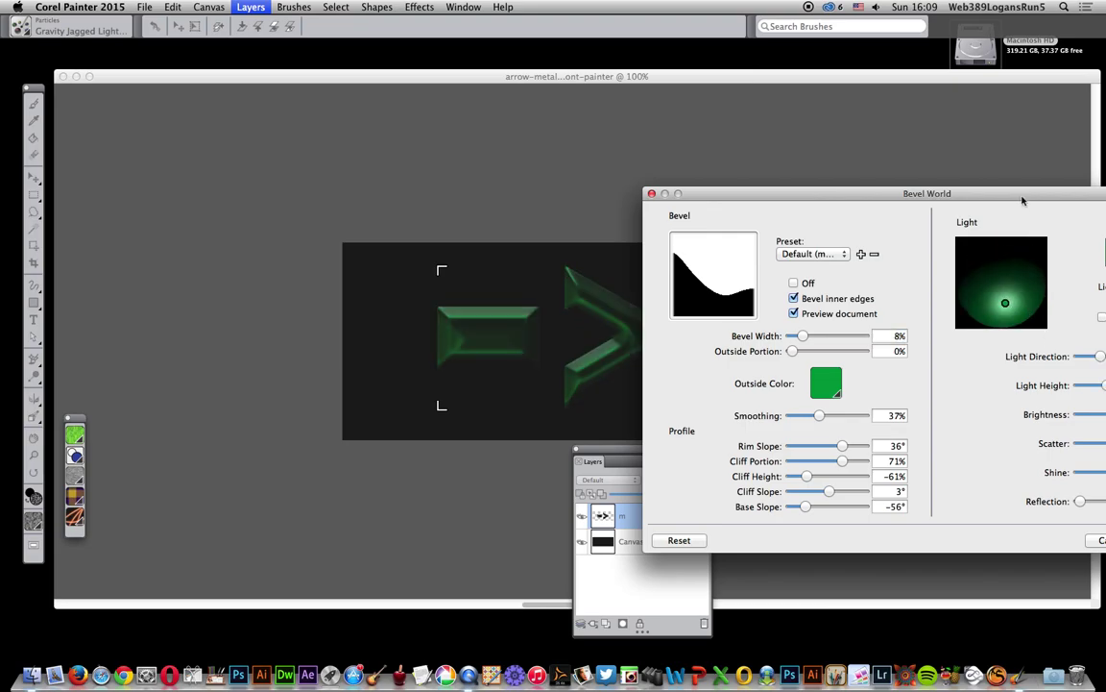
{"action": "left_click_drag", "start_coordinate": [1023, 200], "coordinate": [834, 195]}
{"action": "left_click", "coordinate": [933, 248]}
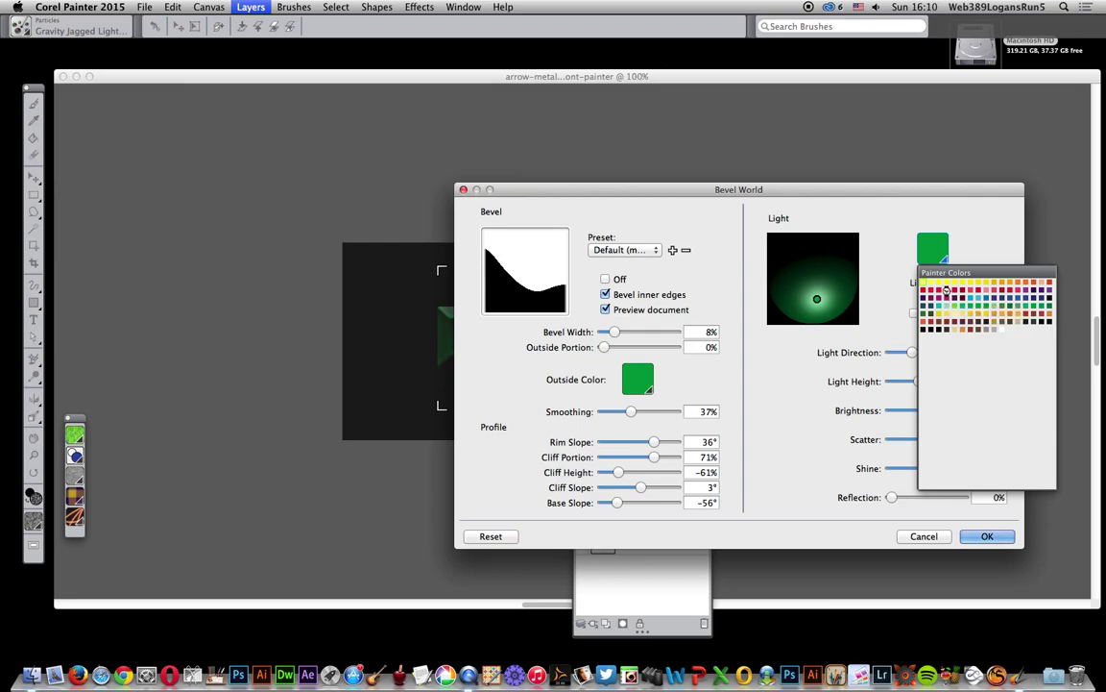
{"action": "left_click", "coordinate": [946, 291]}
{"action": "left_click_drag", "start_coordinate": [641, 194], "coordinate": [902, 218]}
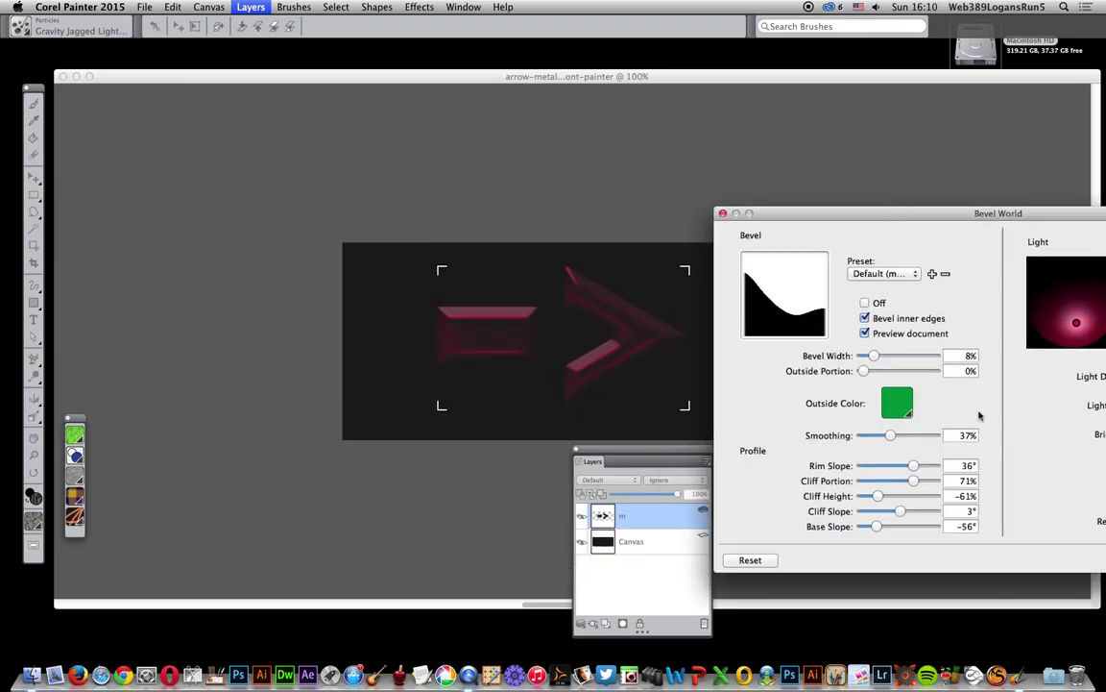
{"action": "left_click_drag", "start_coordinate": [810, 213], "coordinate": [603, 192]}
{"action": "left_click", "coordinate": [1038, 538]}
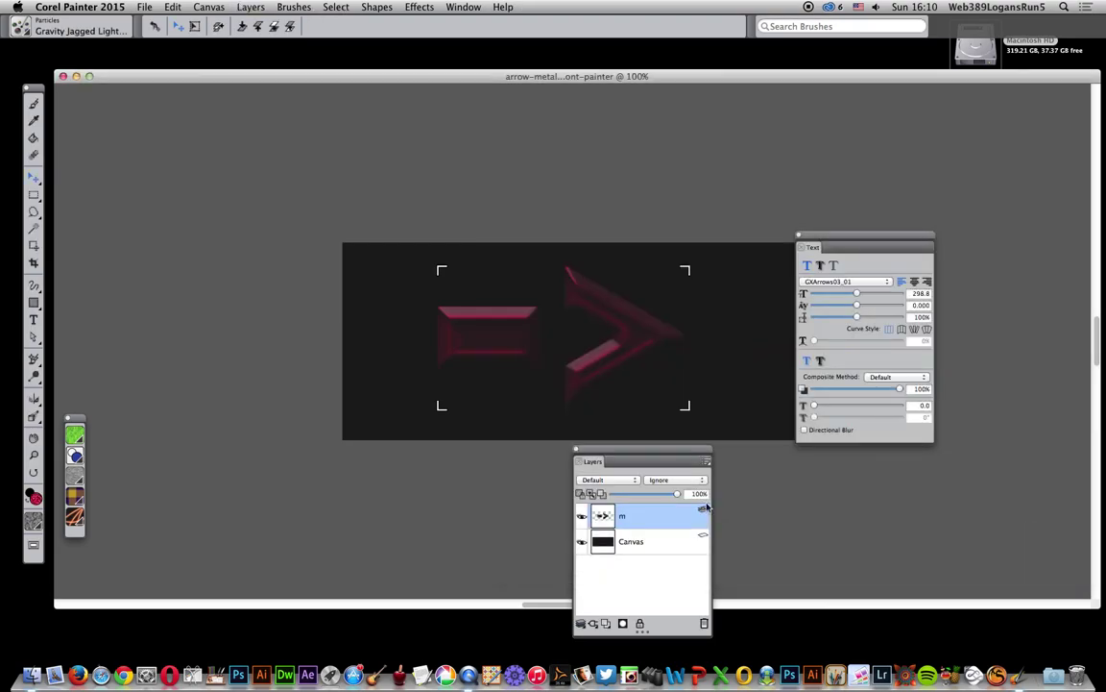
Convert the arrow to a default layer and add Bevel World with 4% width and 53% smoothing.
{"action": "left_click", "coordinate": [707, 461]}
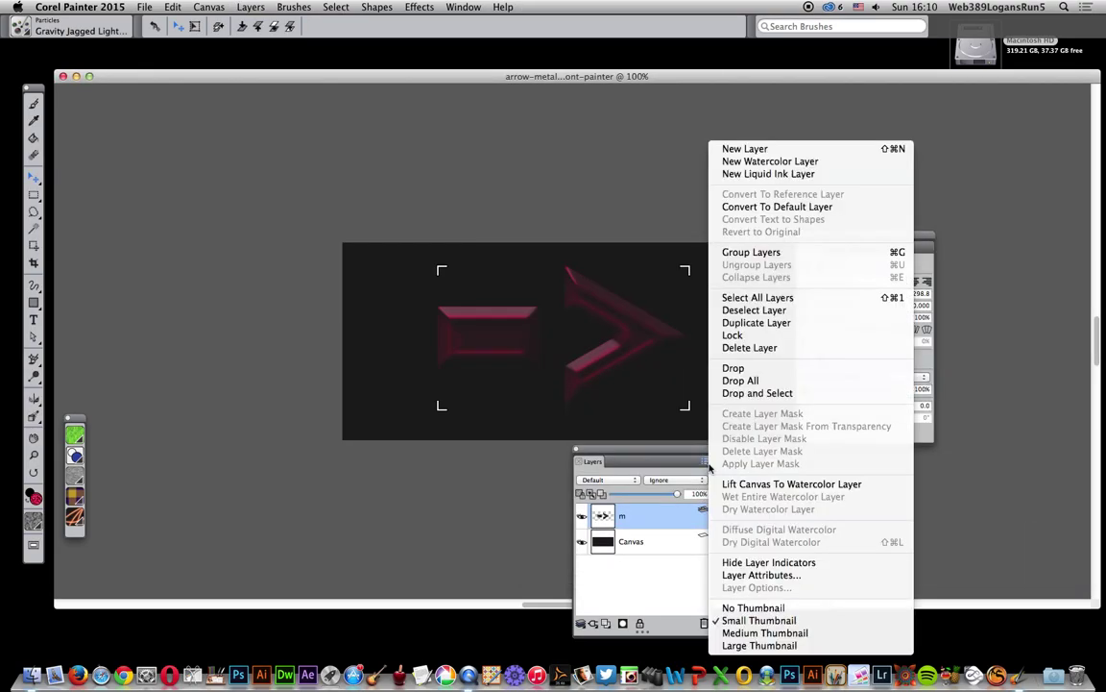
{"action": "left_click", "coordinate": [752, 207]}
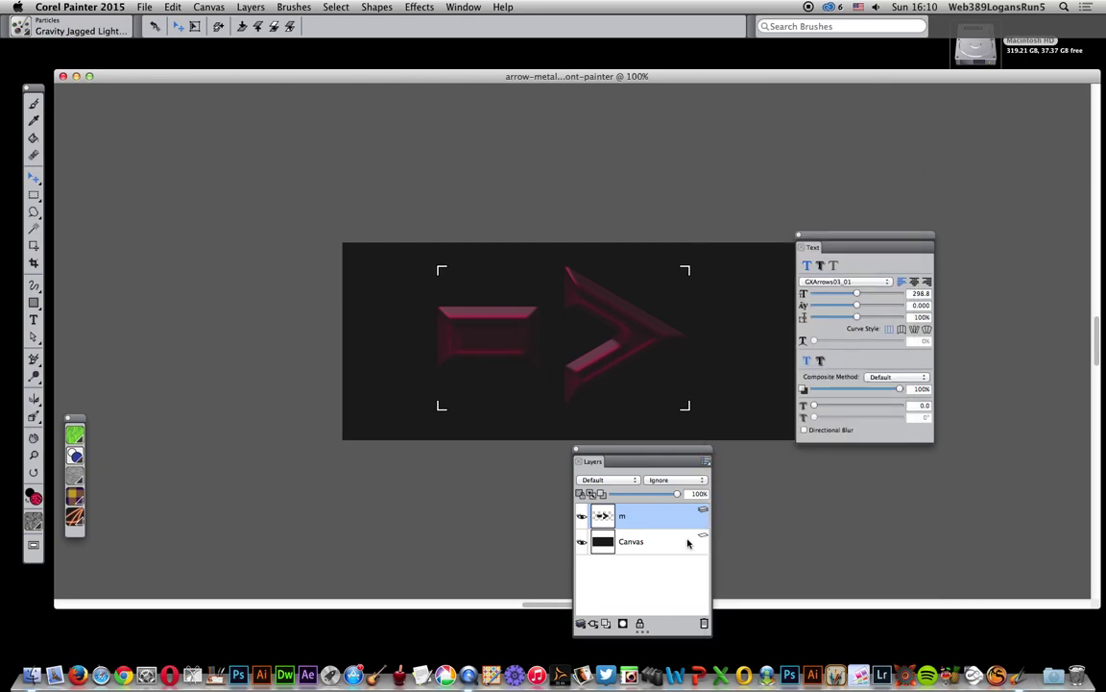
{"action": "left_click", "coordinate": [595, 626]}
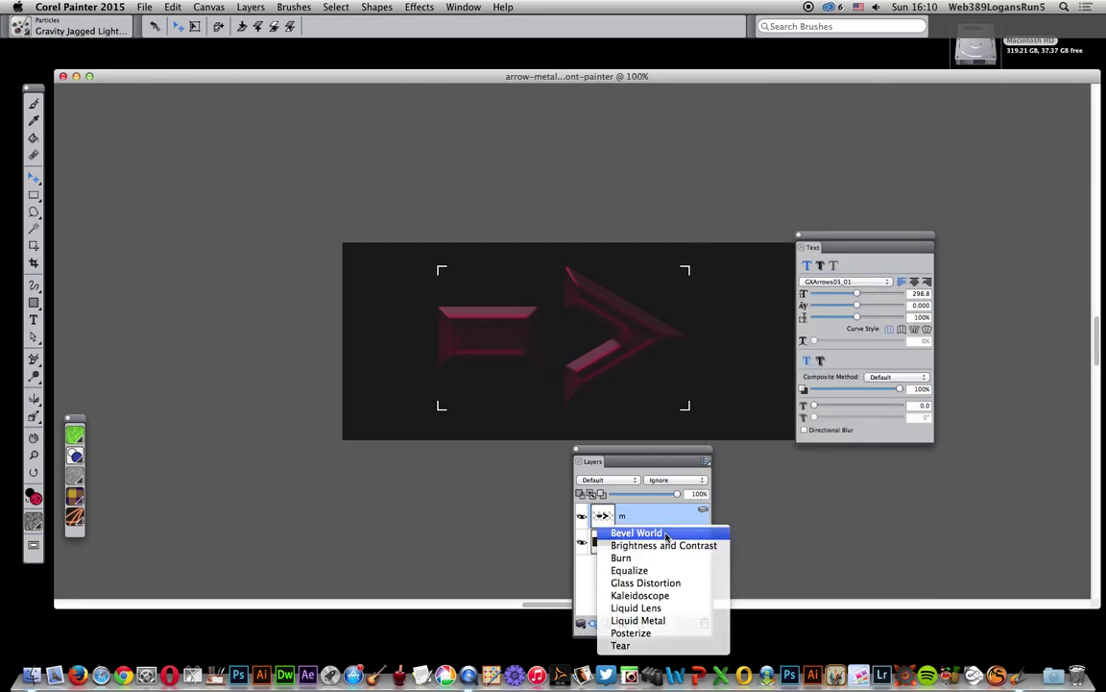
{"action": "left_click", "coordinate": [634, 532]}
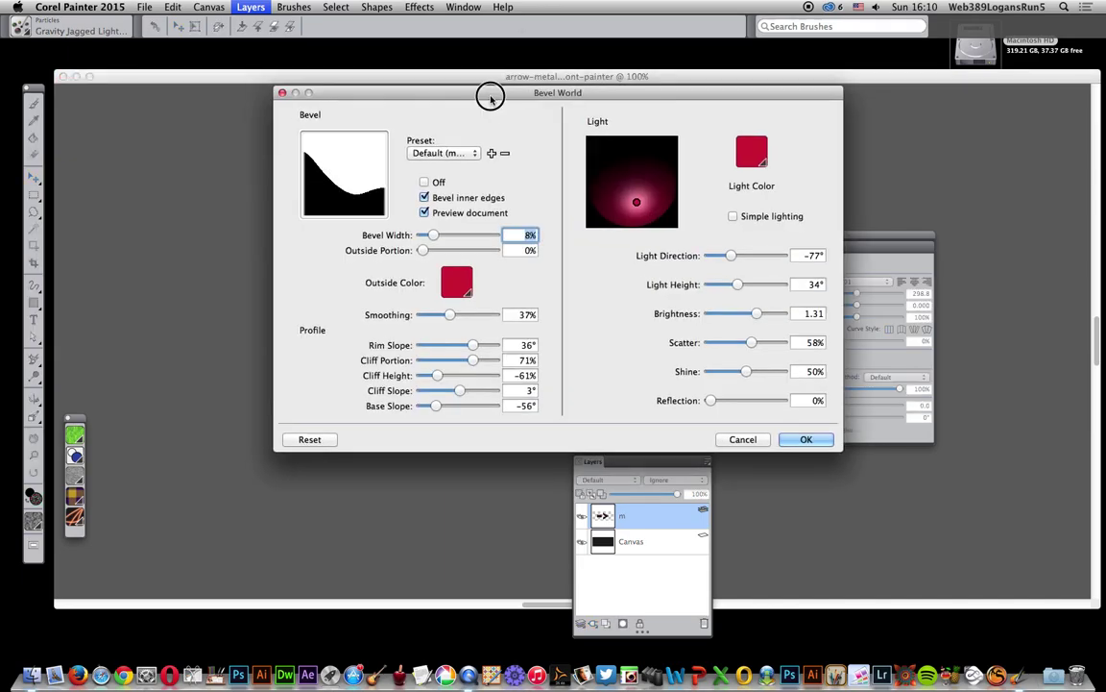
{"action": "left_click_drag", "start_coordinate": [478, 87], "coordinate": [832, 168]}
{"action": "left_click_drag", "start_coordinate": [785, 306], "coordinate": [777, 306]}
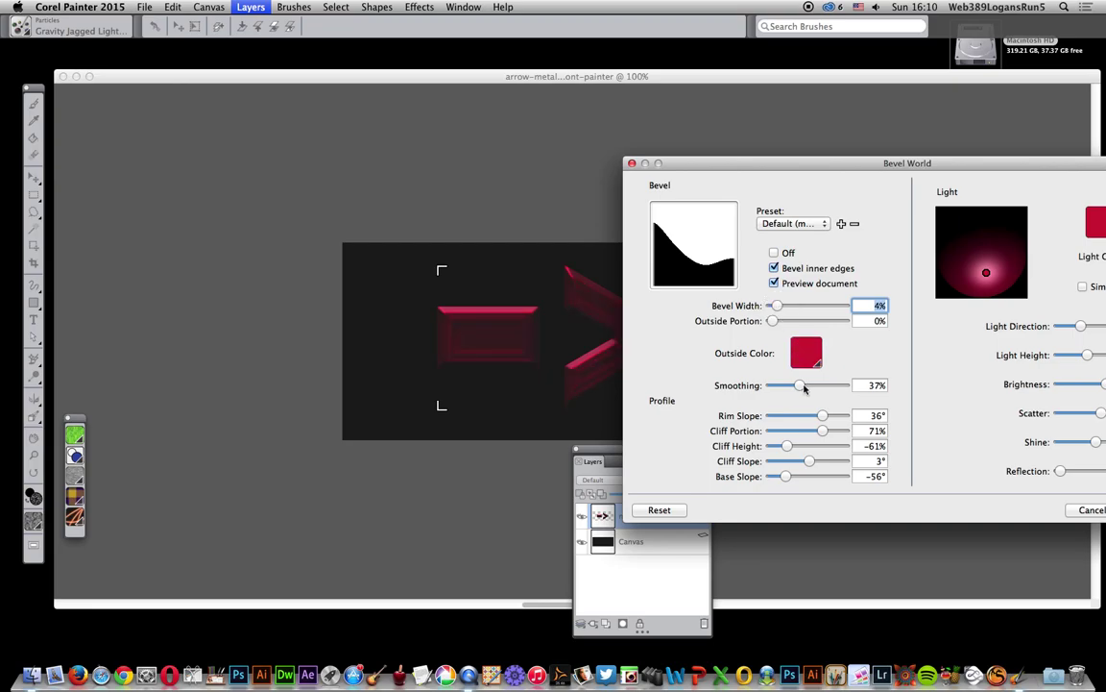
{"action": "left_click_drag", "start_coordinate": [805, 388], "coordinate": [812, 447]}
Increase shine, set scatter 74%, raise brightness, and light the bevel in Cadmium Lemon.
{"action": "left_click_drag", "start_coordinate": [1083, 441], "coordinate": [1099, 442]}
{"action": "left_click_drag", "start_coordinate": [951, 163], "coordinate": [793, 157]}
{"action": "left_click_drag", "start_coordinate": [950, 408], "coordinate": [966, 379]}
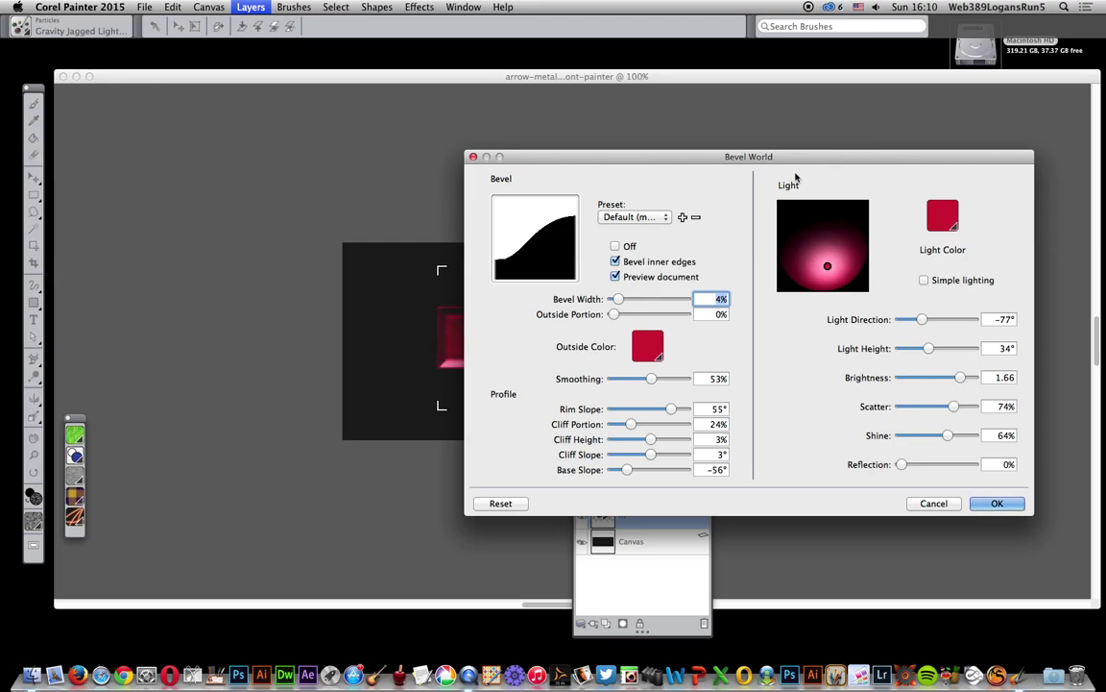
{"action": "left_click_drag", "start_coordinate": [801, 156], "coordinate": [934, 186]}
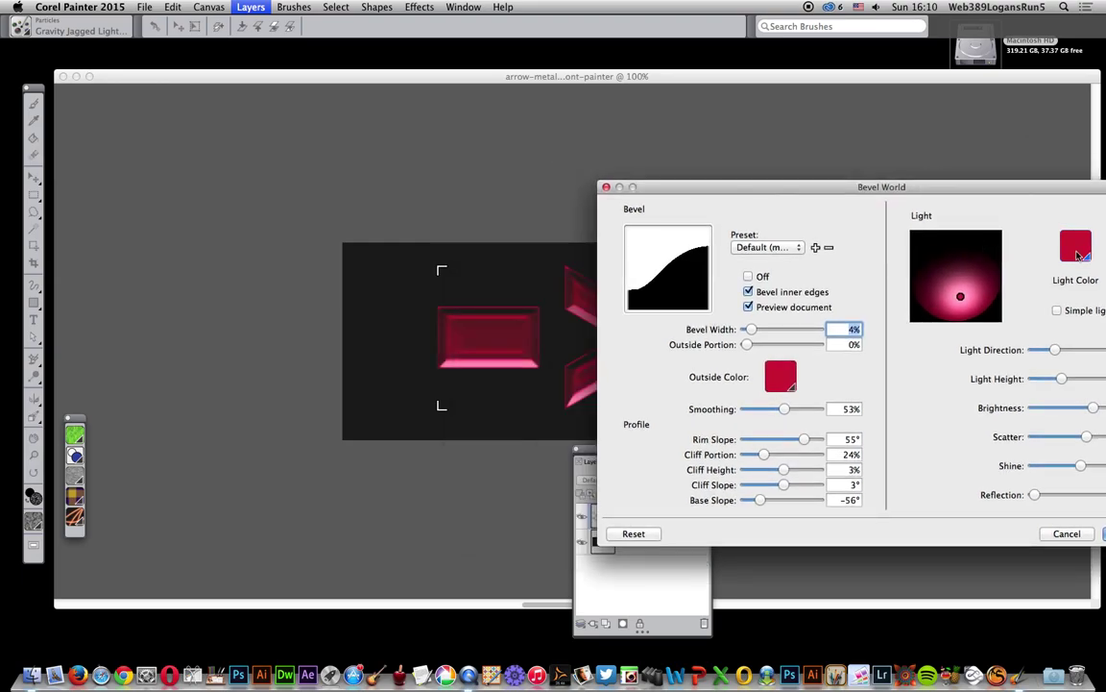
{"action": "left_click", "coordinate": [1075, 246]}
{"action": "left_click", "coordinate": [986, 286]}
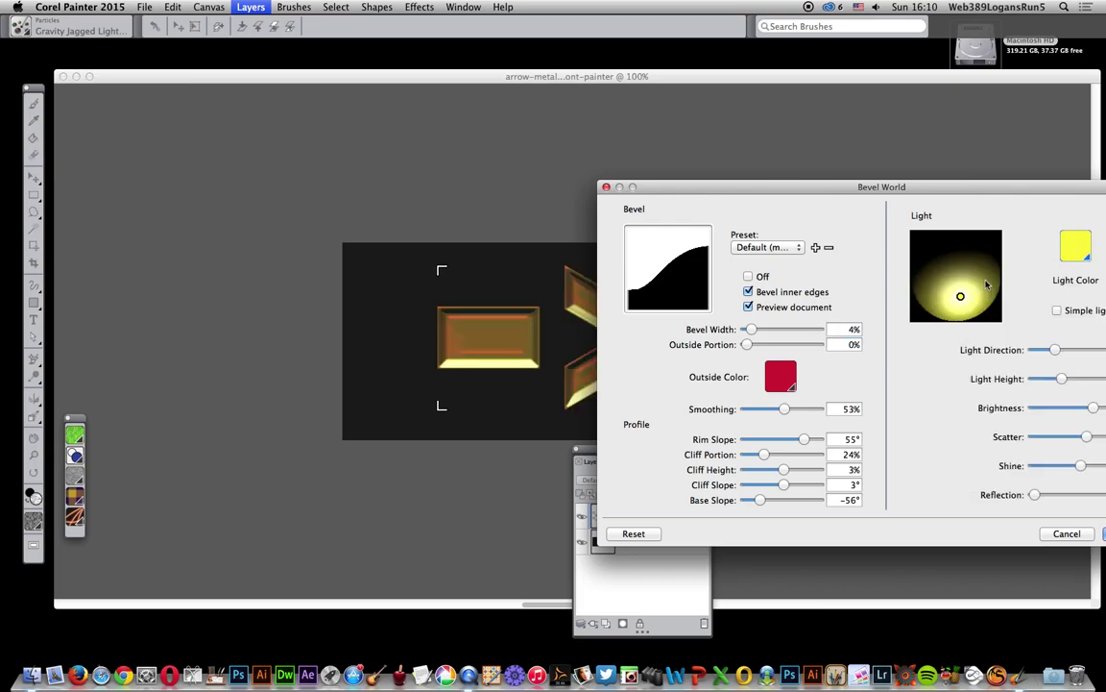
{"action": "left_click_drag", "start_coordinate": [961, 295], "coordinate": [948, 297]}
{"action": "left_click_drag", "start_coordinate": [964, 190], "coordinate": [826, 213]}
Apply the 4% Cadmium Lemon-lit bevel, lit from −98° at 32° height.
{"action": "left_click", "coordinate": [1018, 557]}
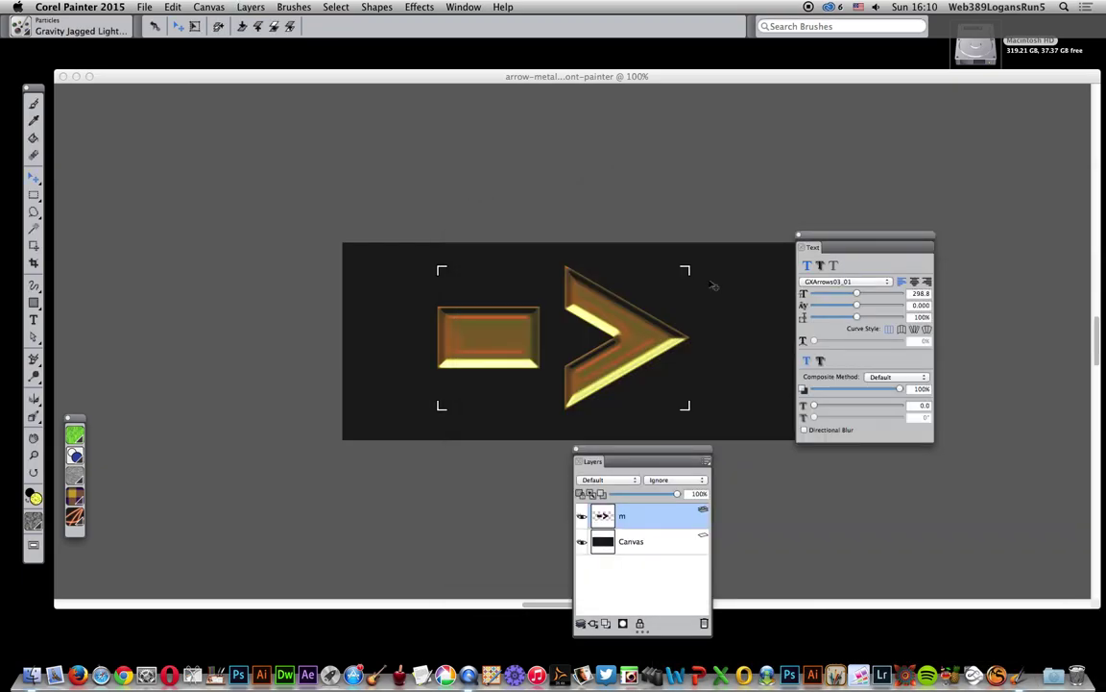